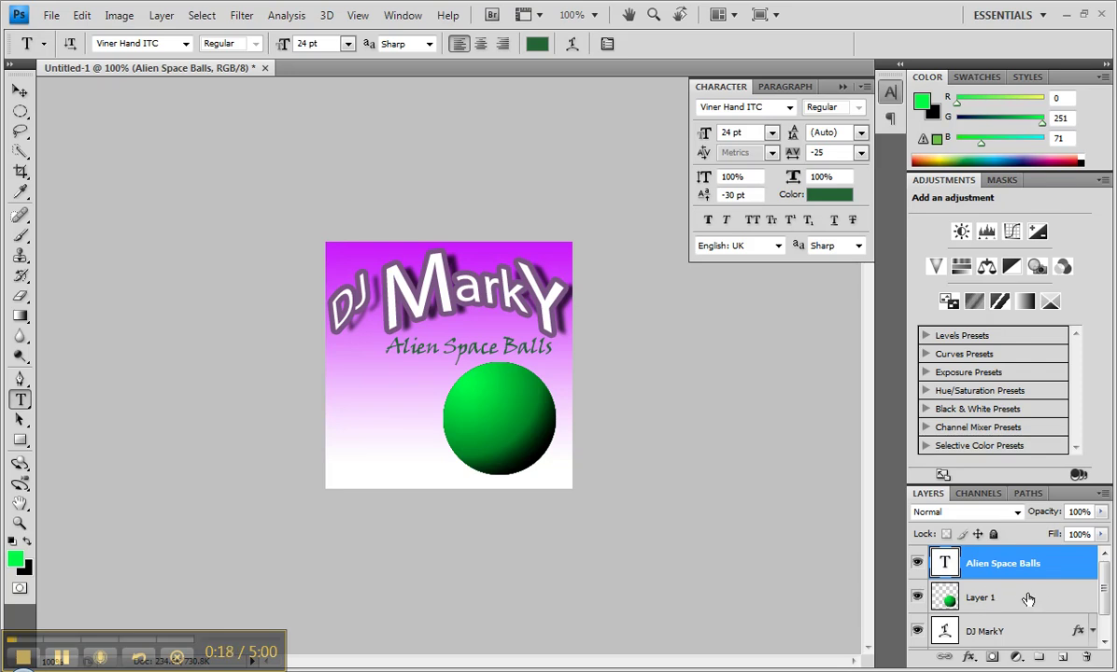
Duplicate the green ball's Layer 1 and move the copy left so it partly overlaps the original ball
left_click_drag(1039, 600, 1063, 659)
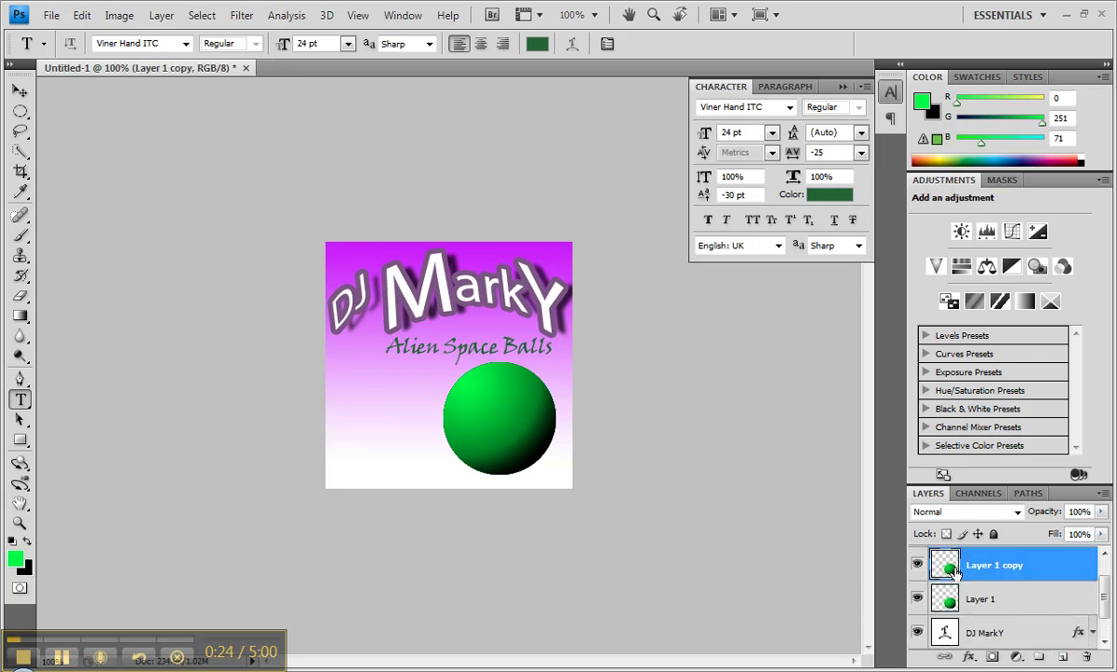
key("g")
left_click(20, 91)
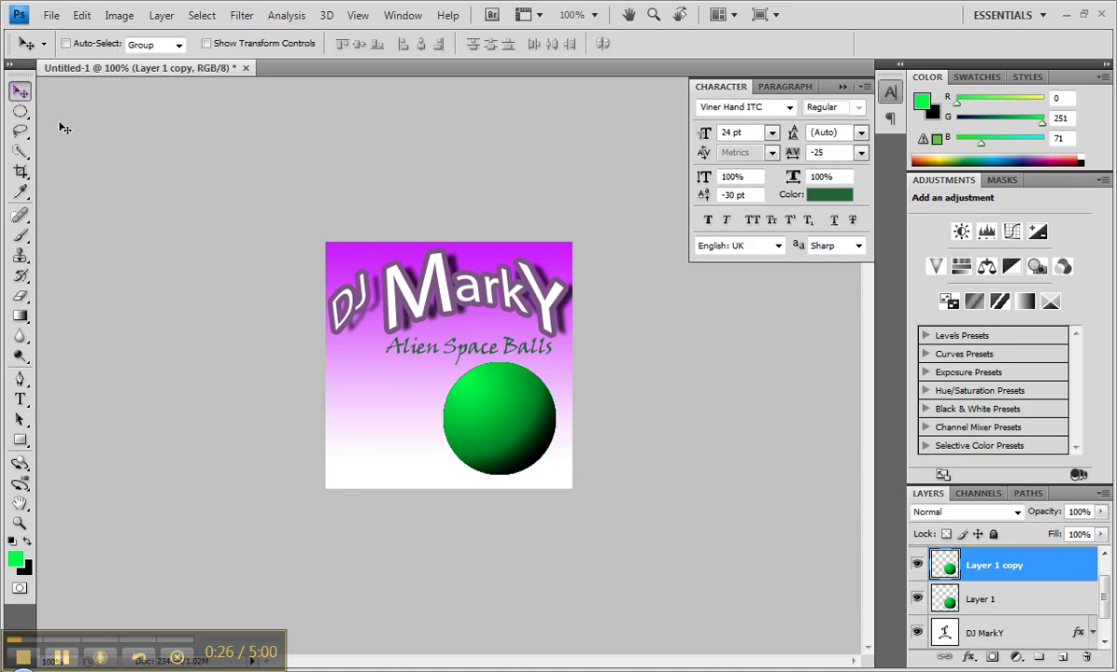
left_click_drag(511, 418, 423, 416)
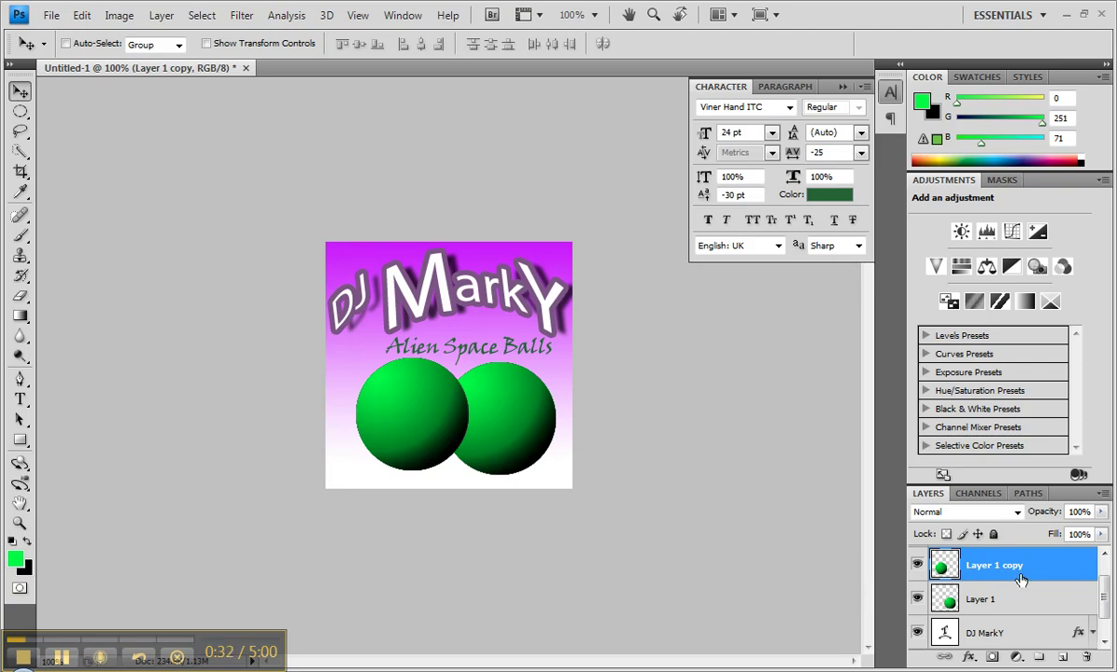
Apply a red Color Overlay at 100% opacity to Layer 1 copy, trying out the blend modes and settling on Hue
double_click(1065, 572)
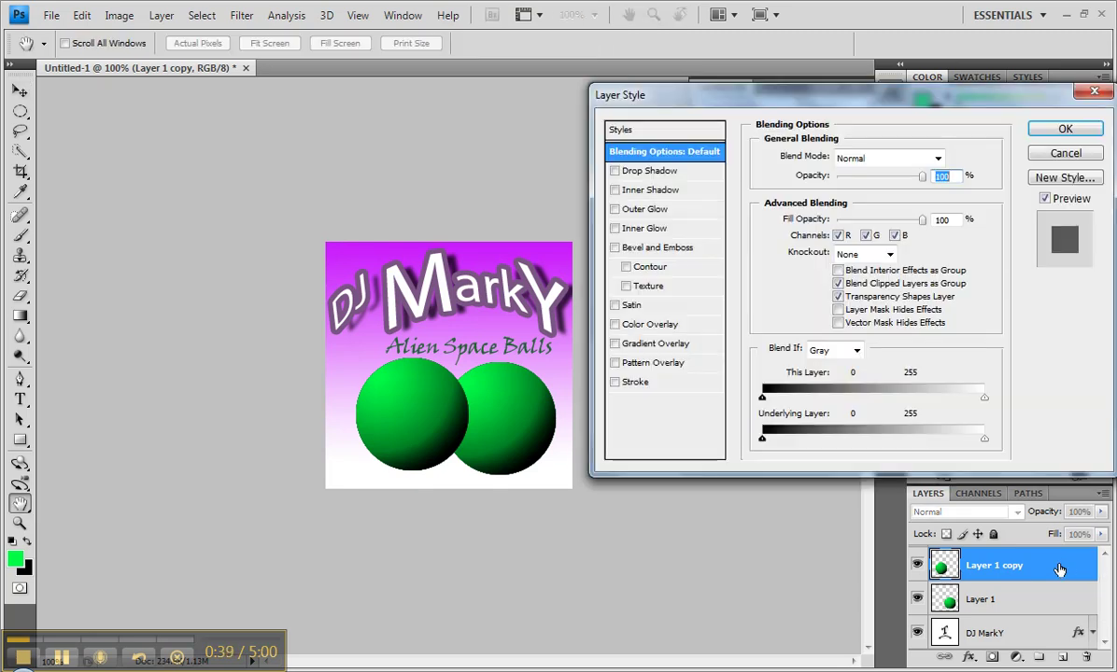
left_click(628, 322)
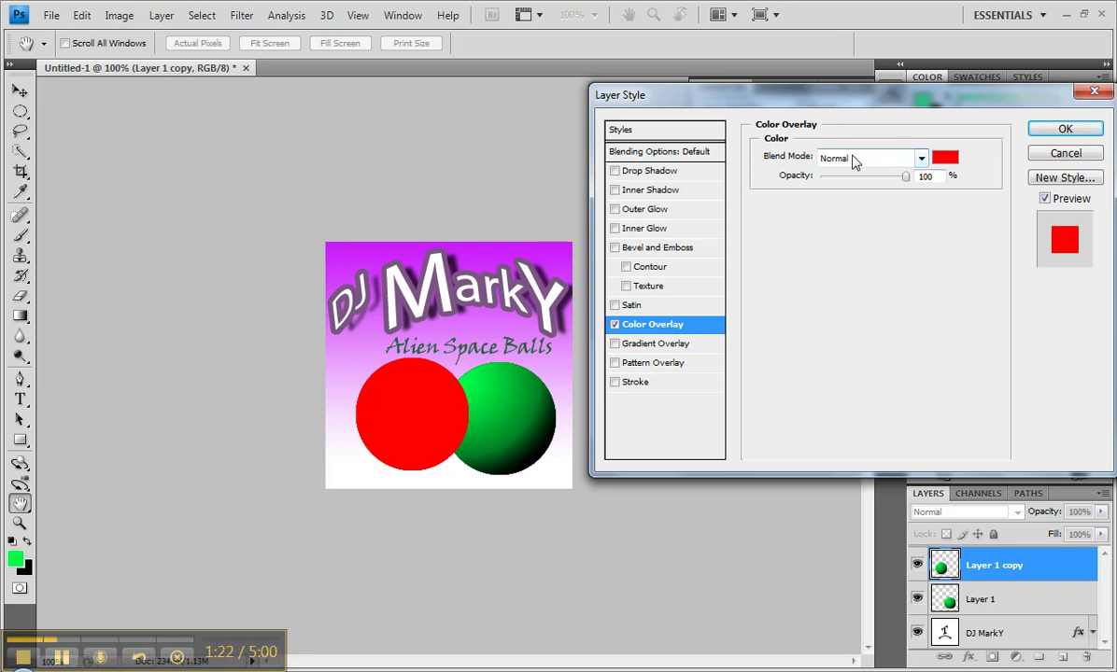
left_click(920, 160)
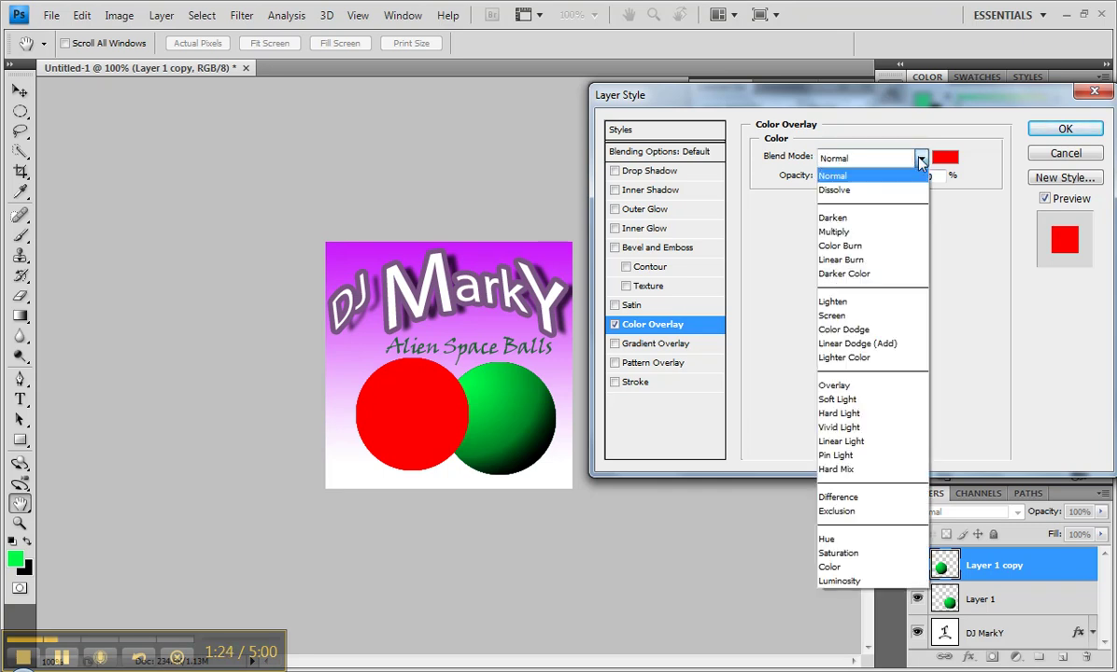
left_click(848, 165)
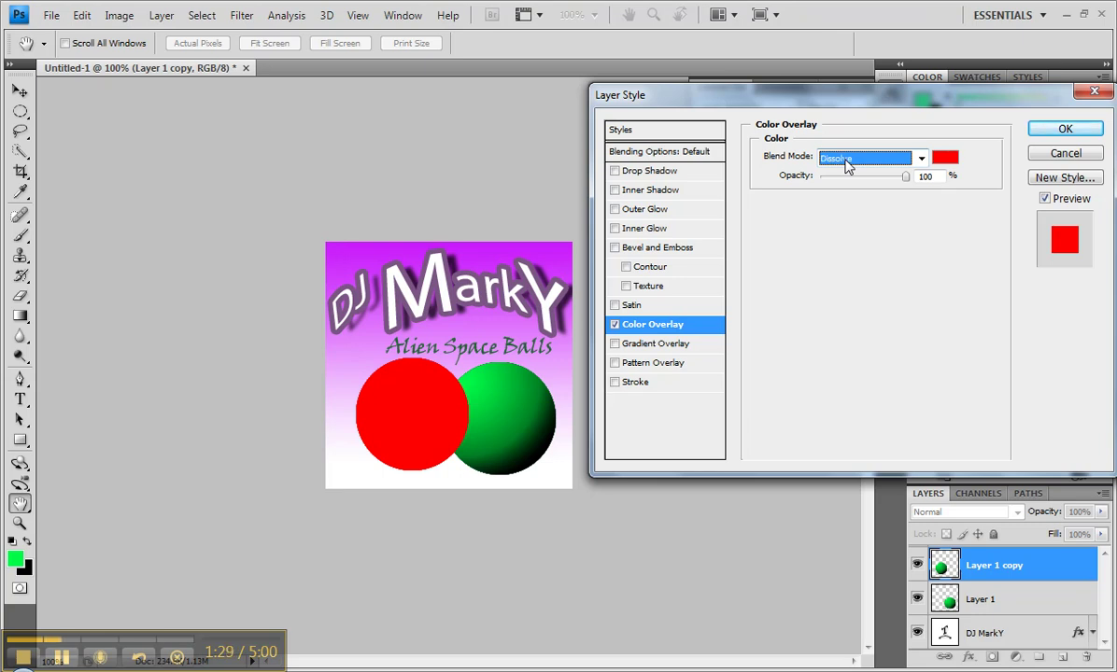
key("Down")
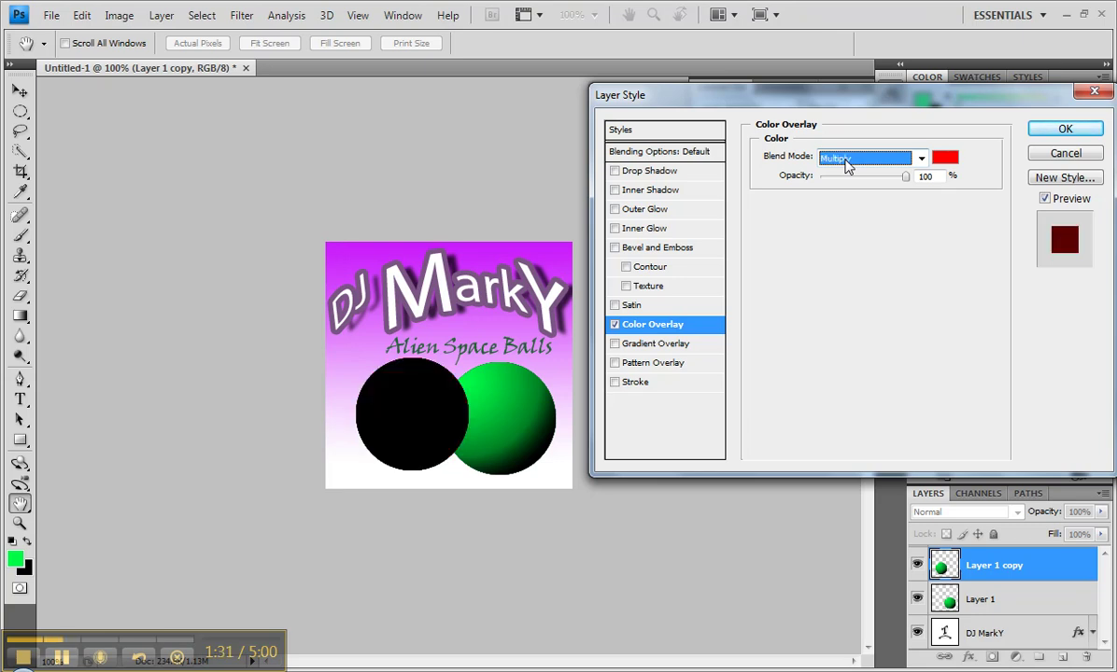
key("Down")
key("Down")
key("Down")
key("Down")
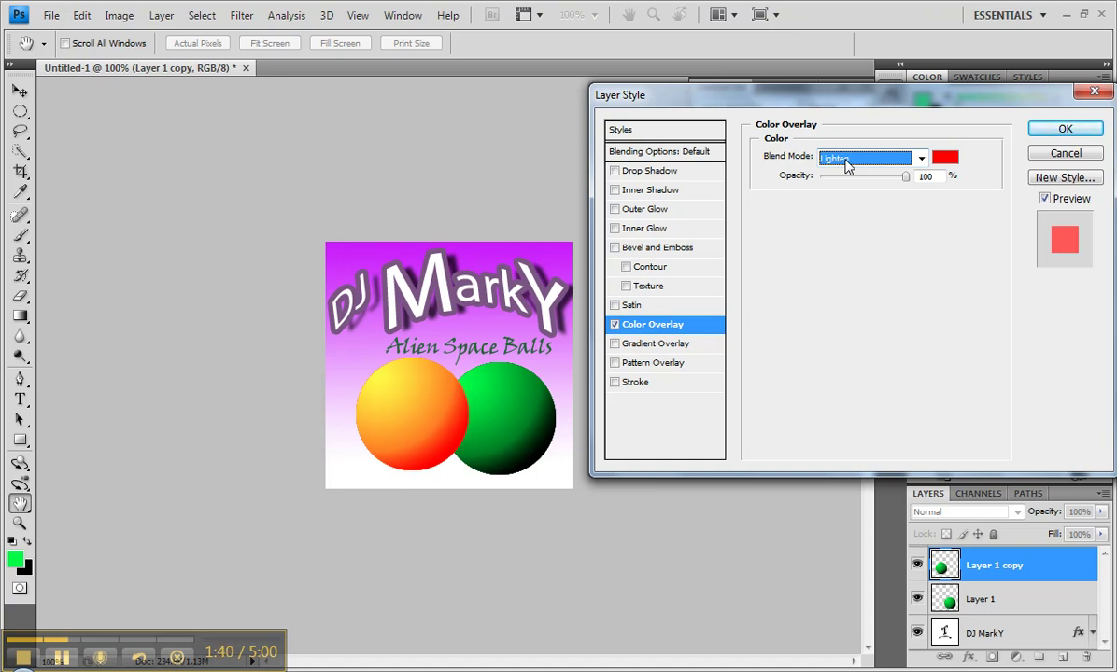
key("Down")
key("Down")
key("Down")
key("Down")
key("Down")
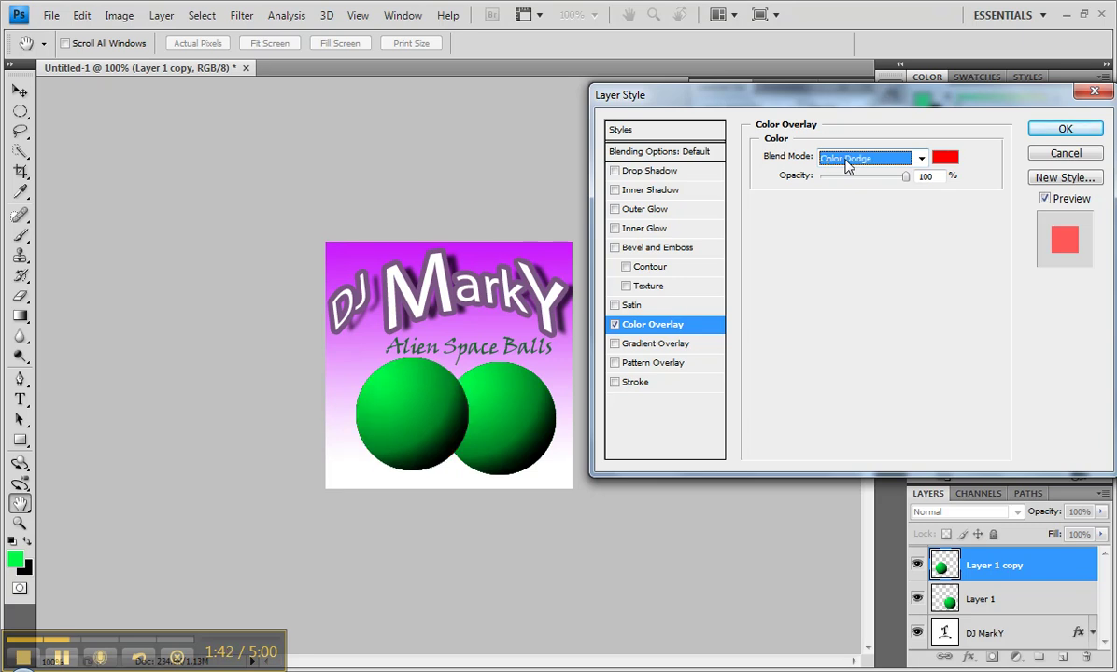
key("Down")
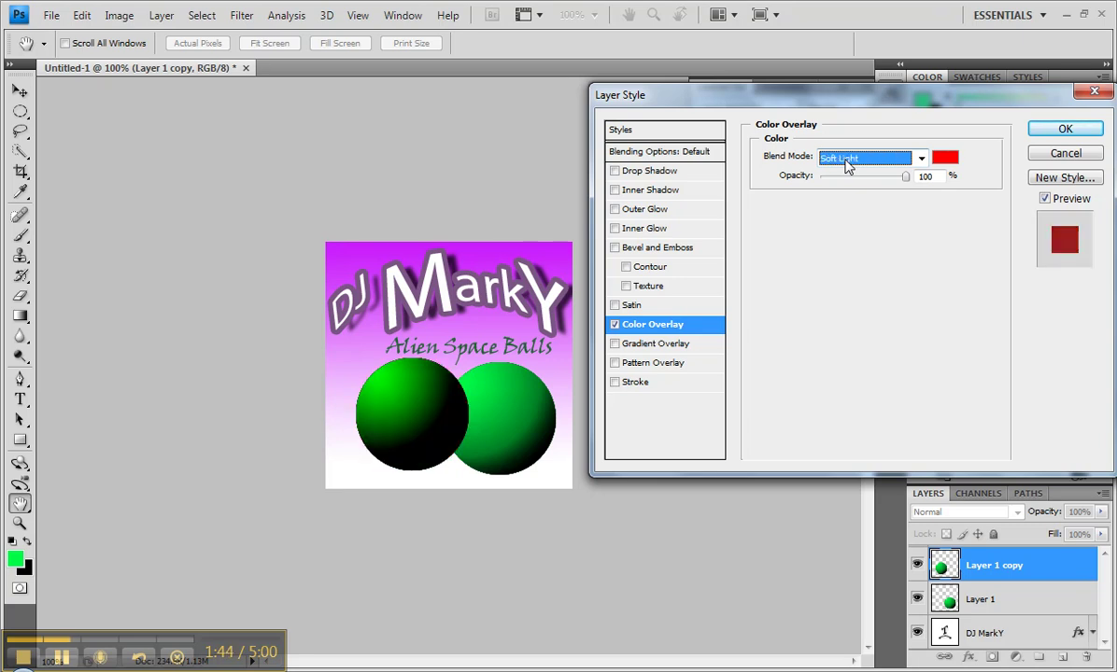
key("Up")
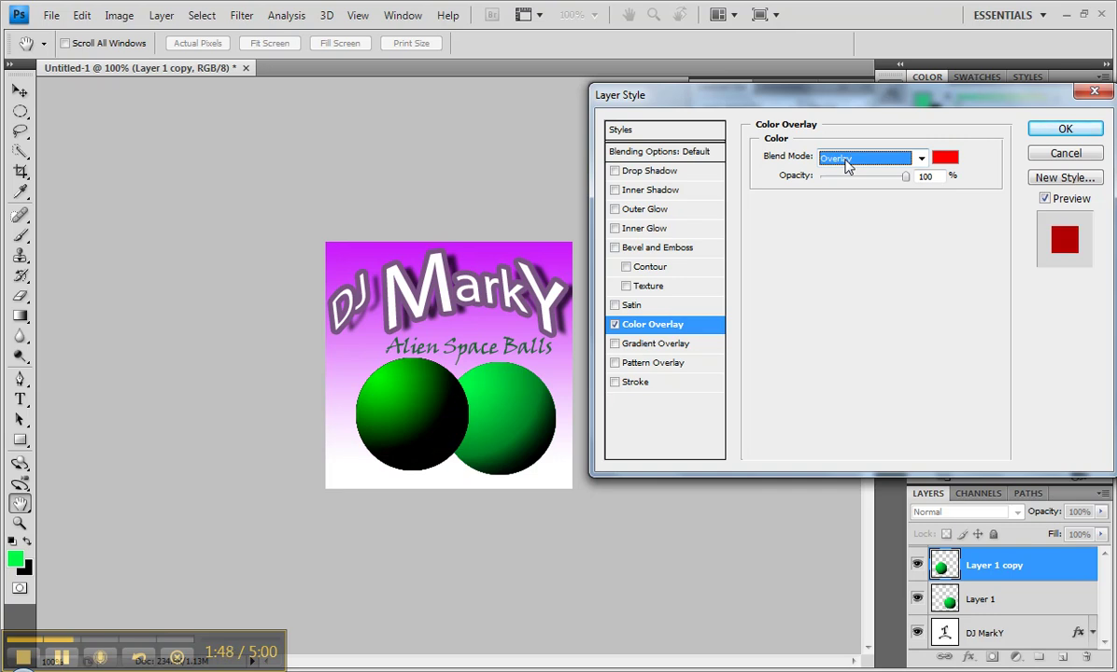
key("Down")
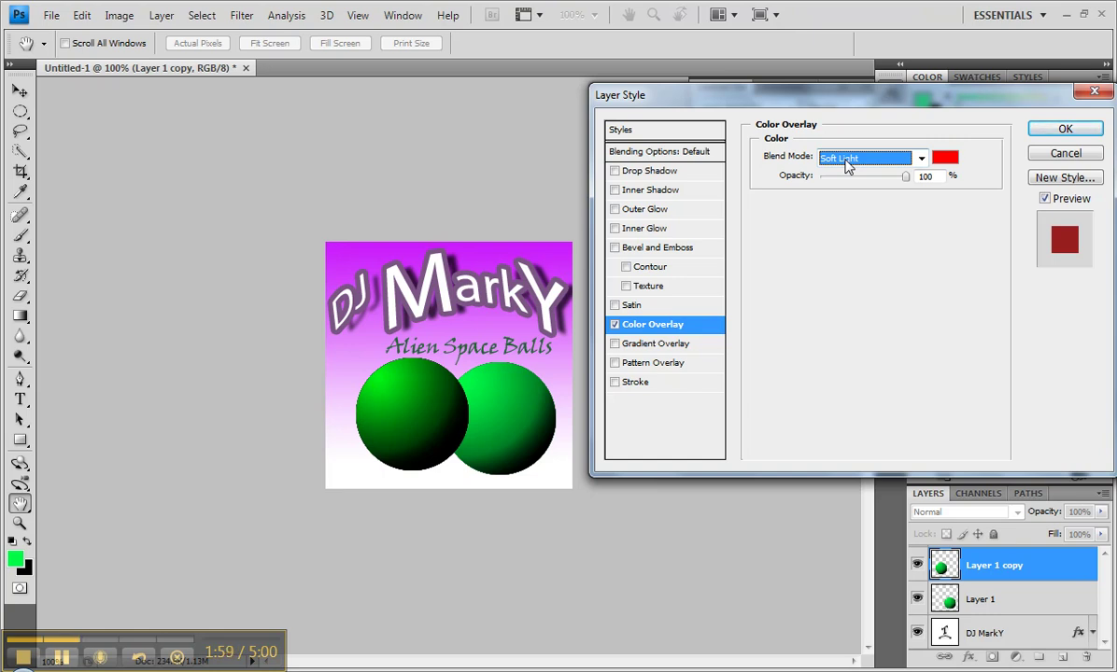
key("Down")
key("Down")
key("Down")
key("Down")
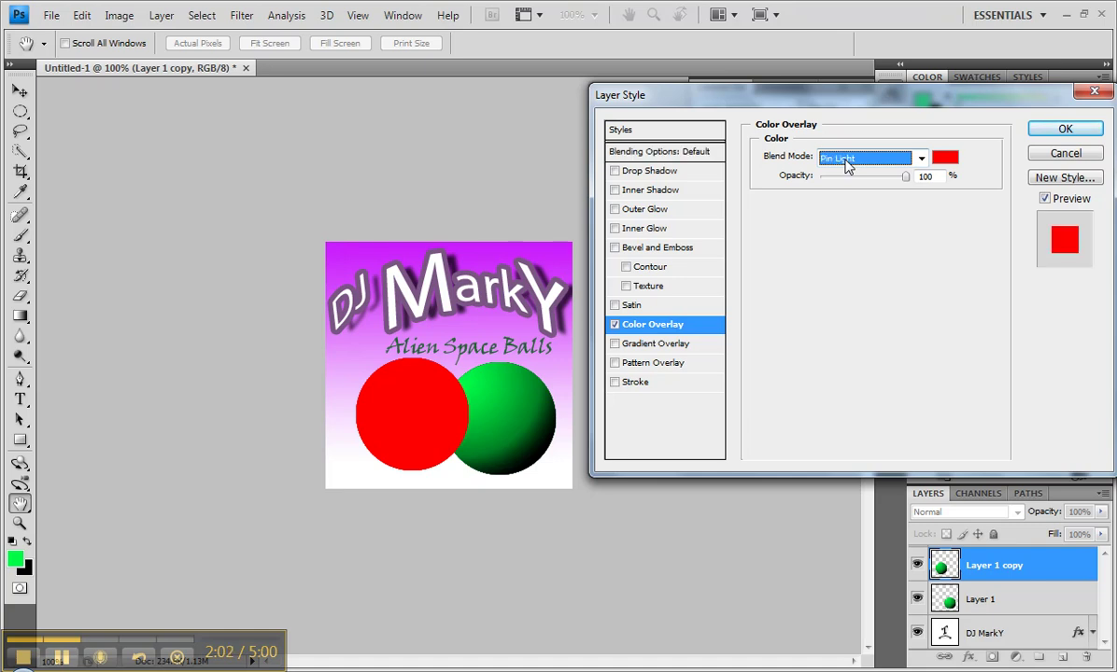
key("Down")
key("Down")
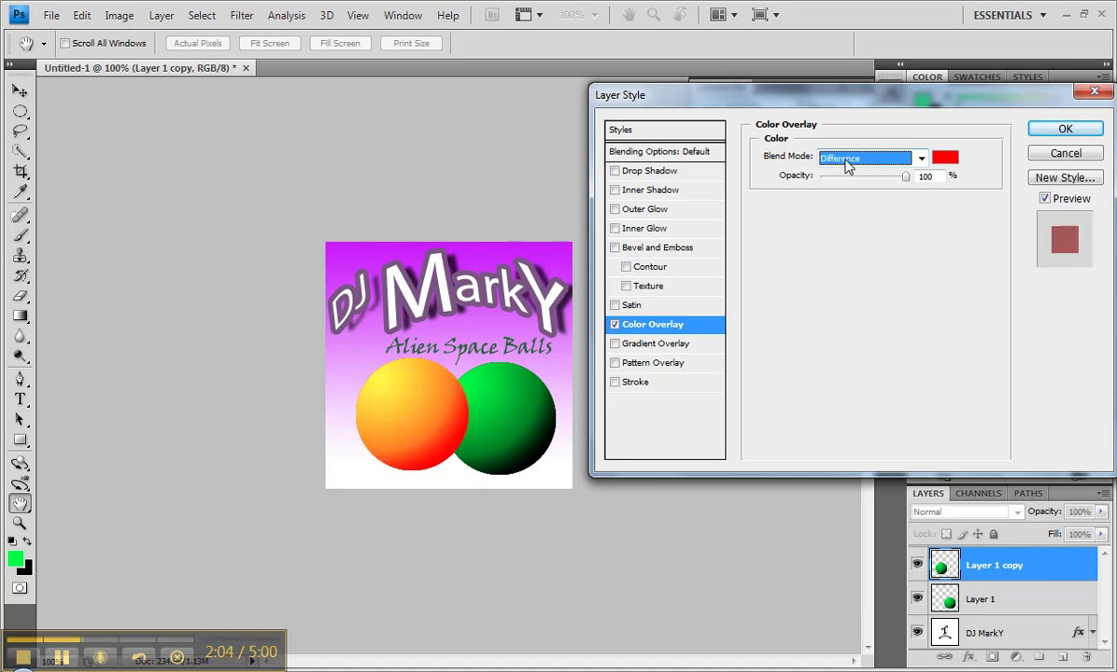
key("Down")
key("Down")
key("Down")
key("Down")
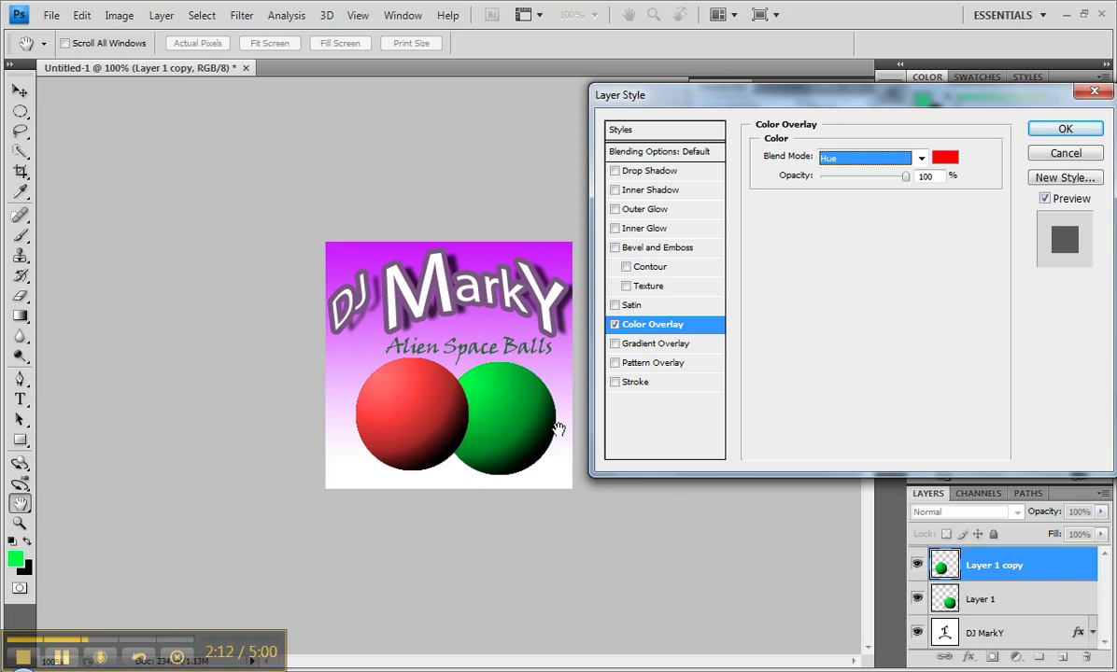
left_click(1066, 131)
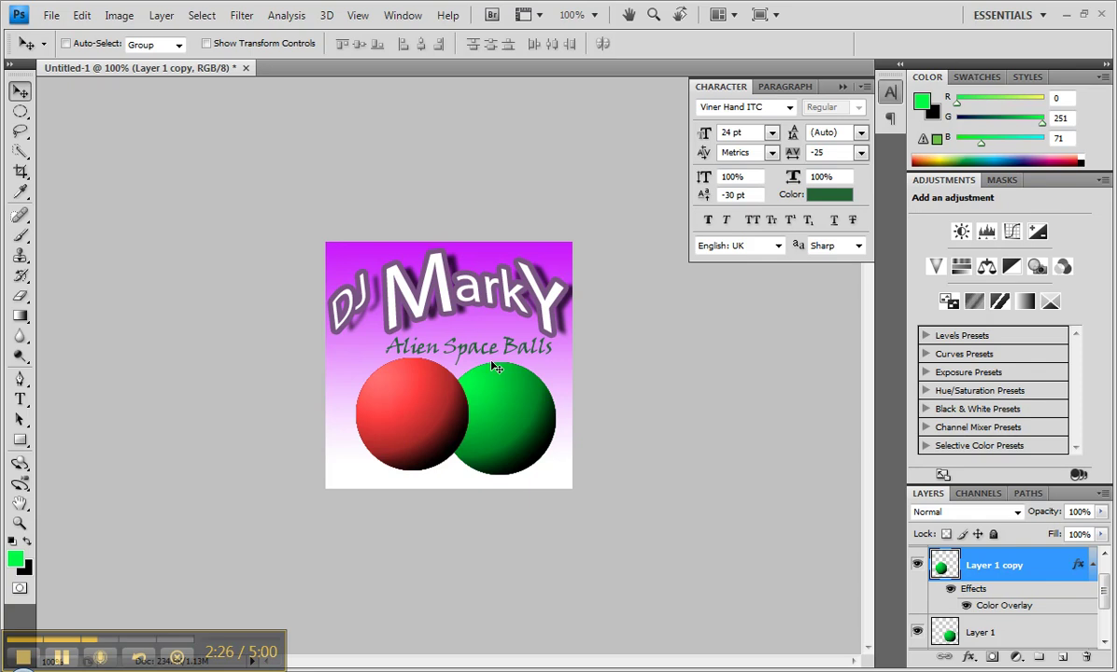
Transform the red ball with linked proportions to about -52% width and height, placing it over the green ball's left edge
key("g")
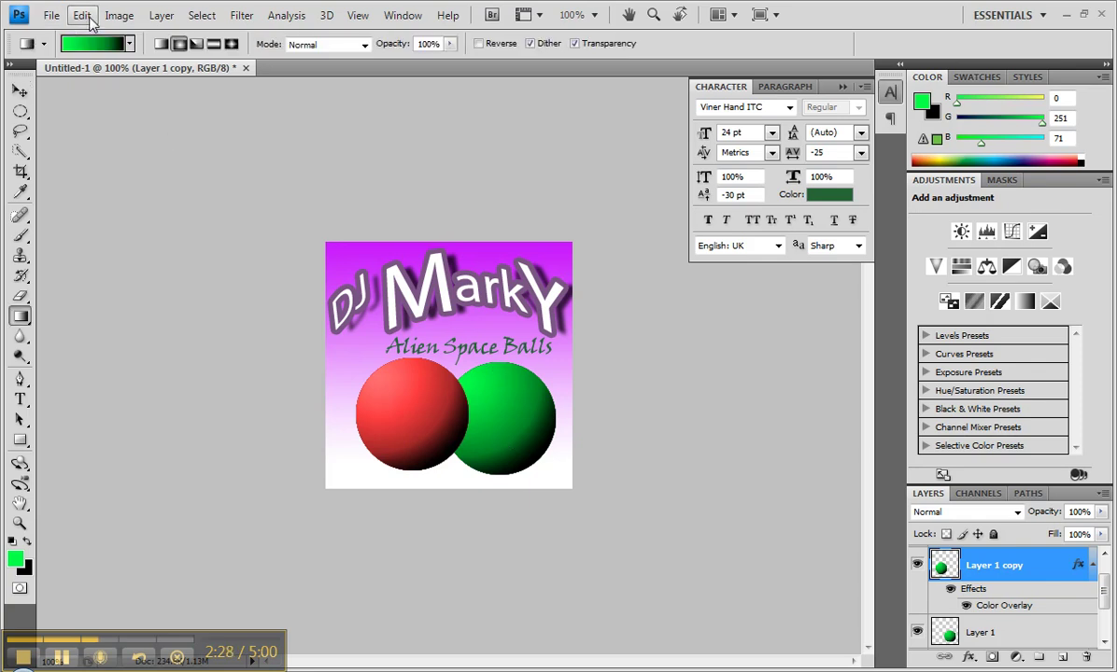
left_click(82, 16)
mouse_move(184, 352)
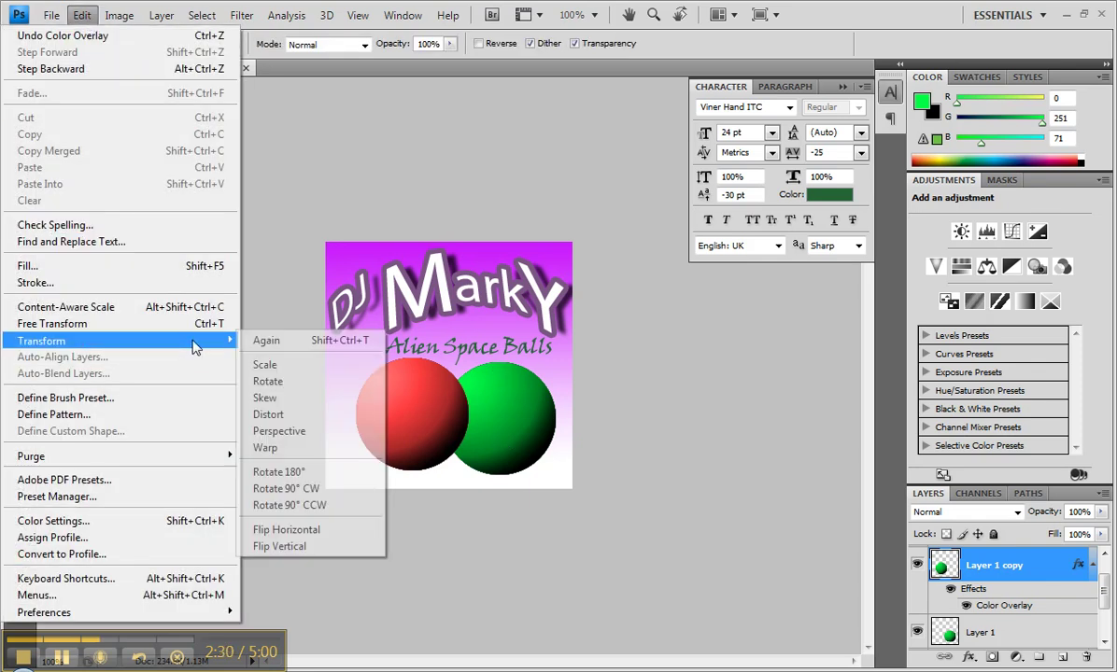
left_click(280, 342)
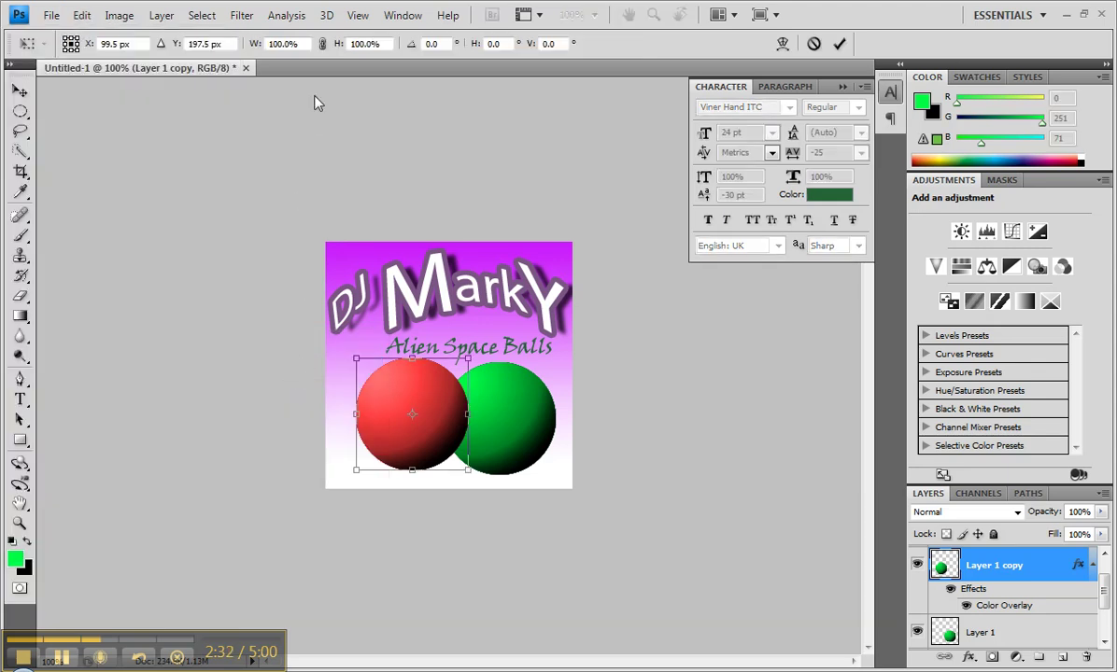
left_click(324, 45)
left_click_drag(350, 366, 524, 525)
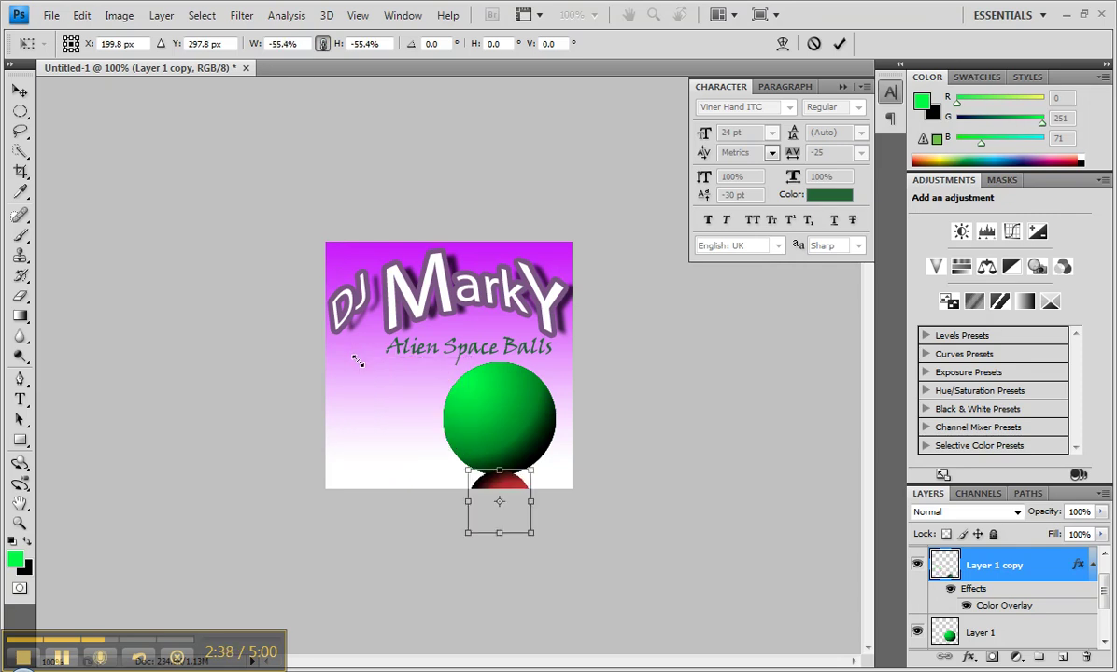
left_click_drag(465, 469, 262, 278)
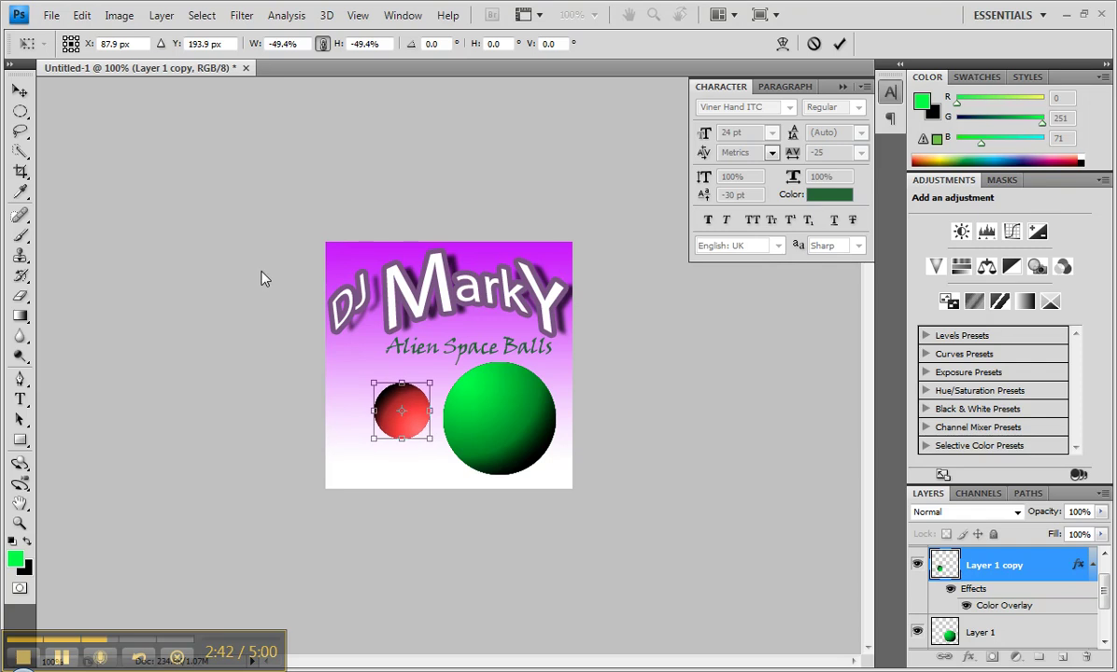
mouse_move(374, 383)
left_mouse_down()
mouse_move(354, 368)
mouse_move(369, 381)
left_mouse_up()
left_click_drag(418, 427, 461, 435)
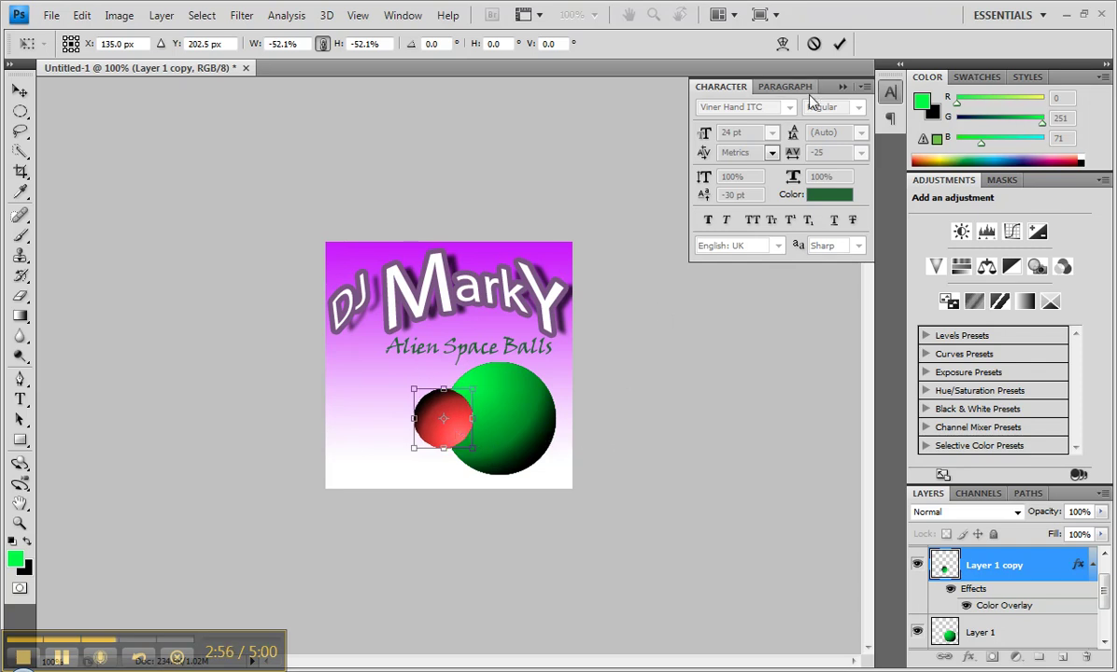
left_click(839, 43)
key("g")
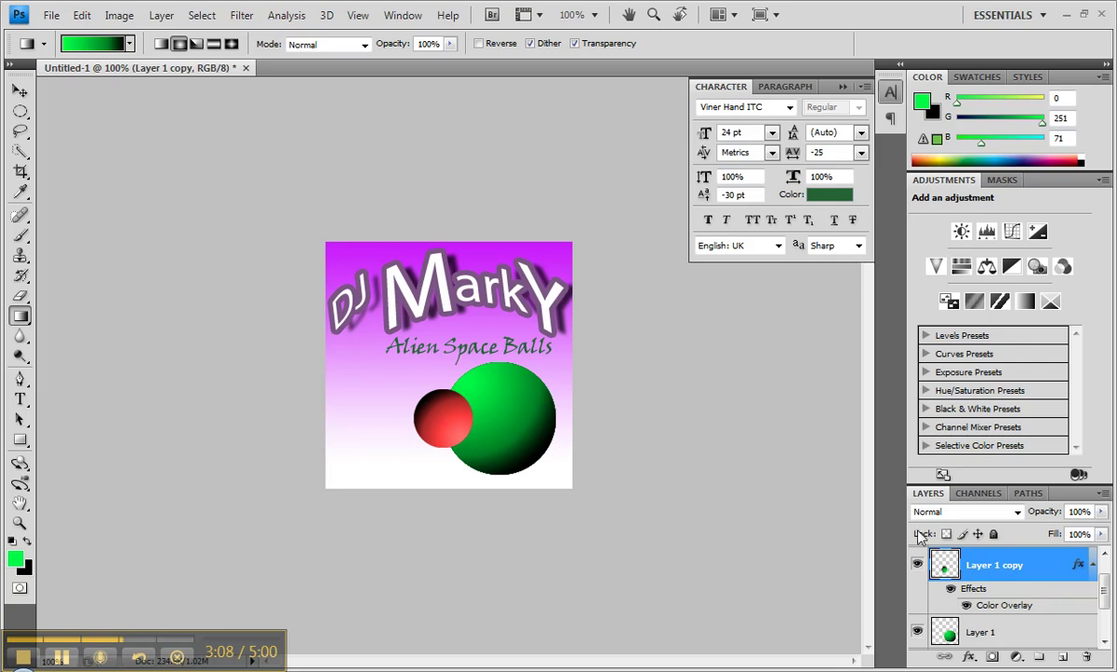
Collapse the effects list of Layer 1 copy and restack that layer beneath Layer 1, behind the green ball
left_click(1092, 566)
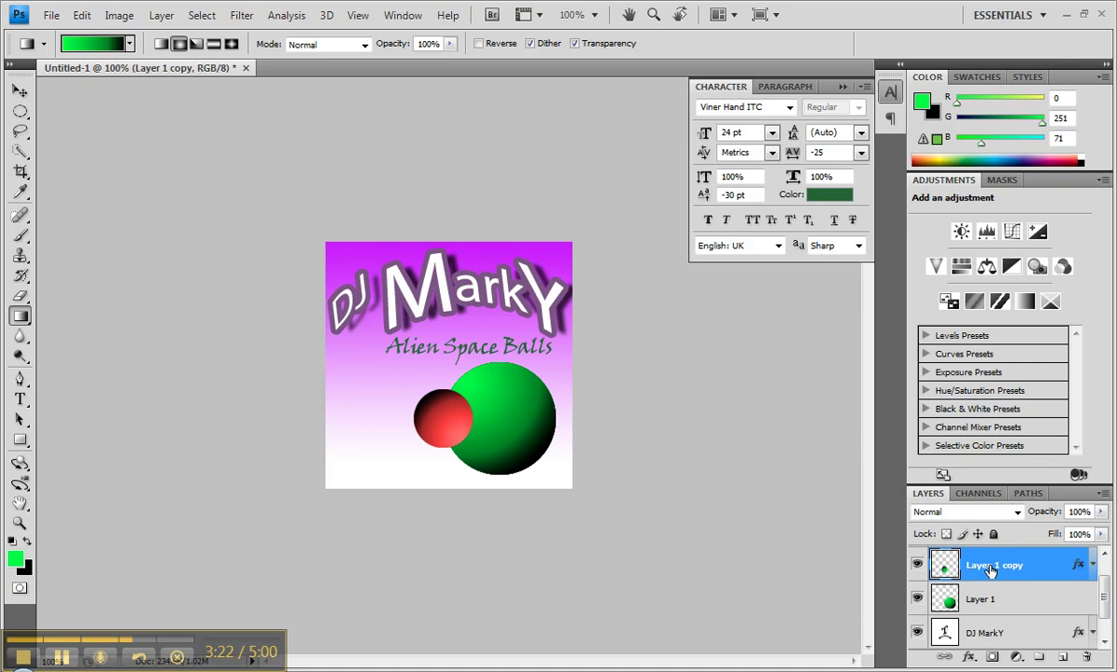
left_click_drag(978, 573, 1013, 565)
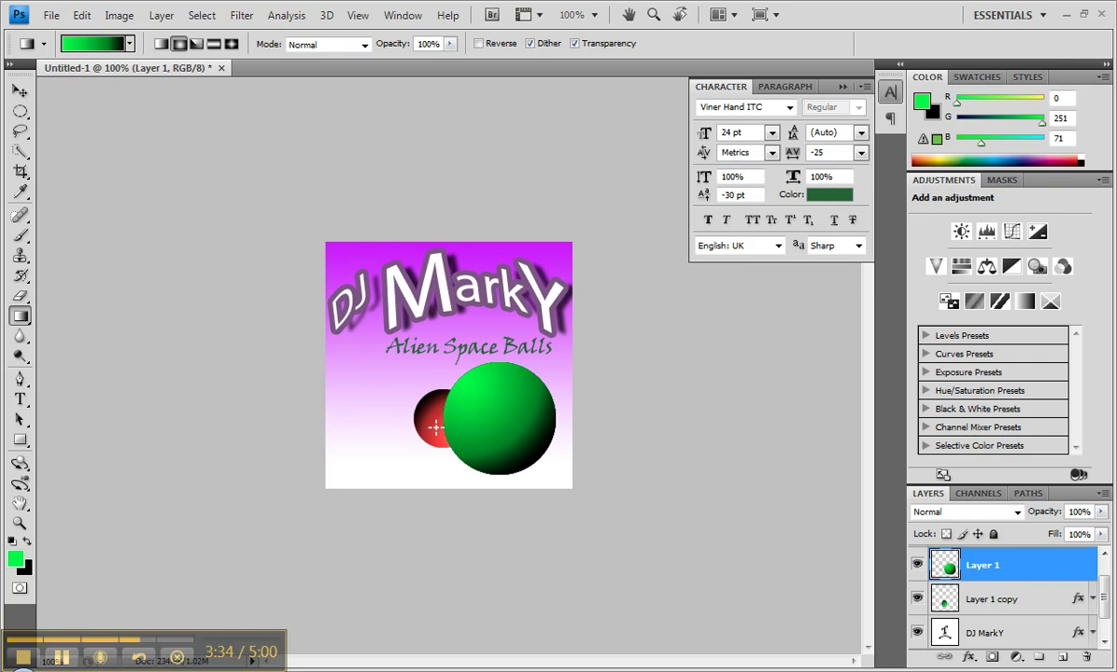
Shift the green ball slightly right and the red ball slightly up and to the left
left_click(21, 90)
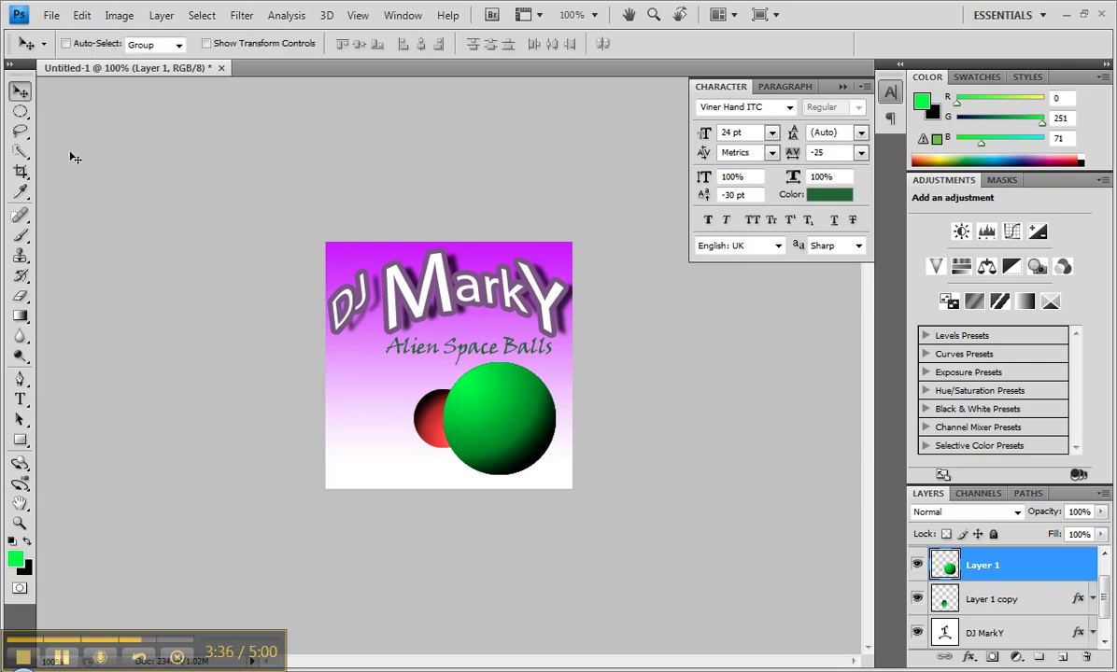
mouse_move(446, 451)
left_mouse_down()
mouse_move(464, 452)
mouse_move(451, 448)
left_mouse_up()
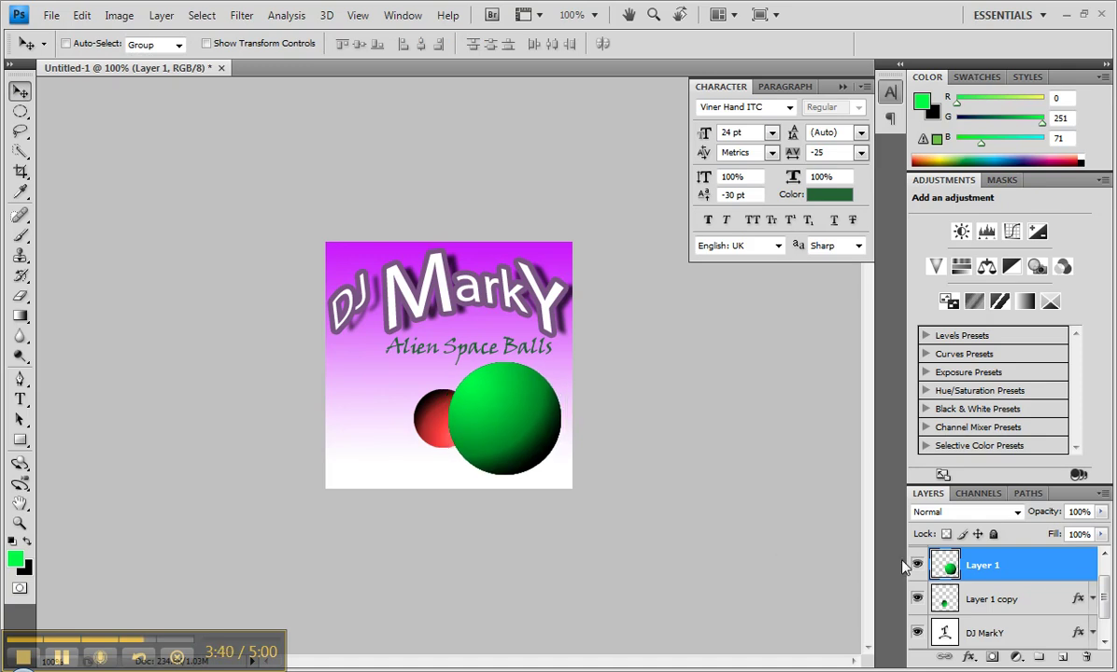
left_click(1008, 600)
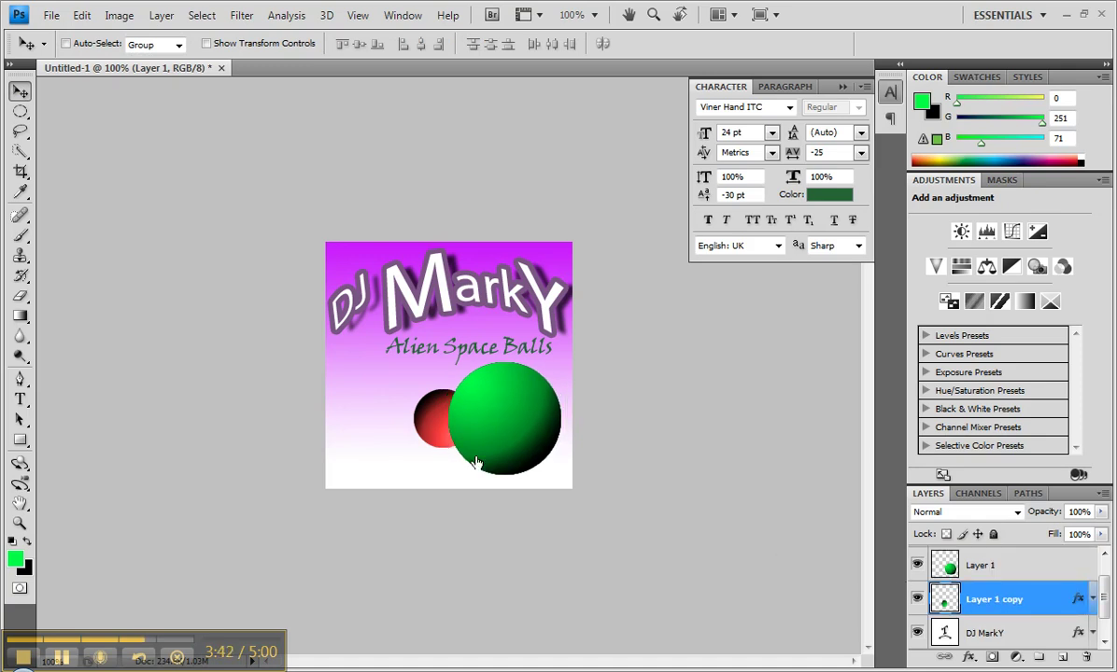
left_click_drag(435, 443, 424, 434)
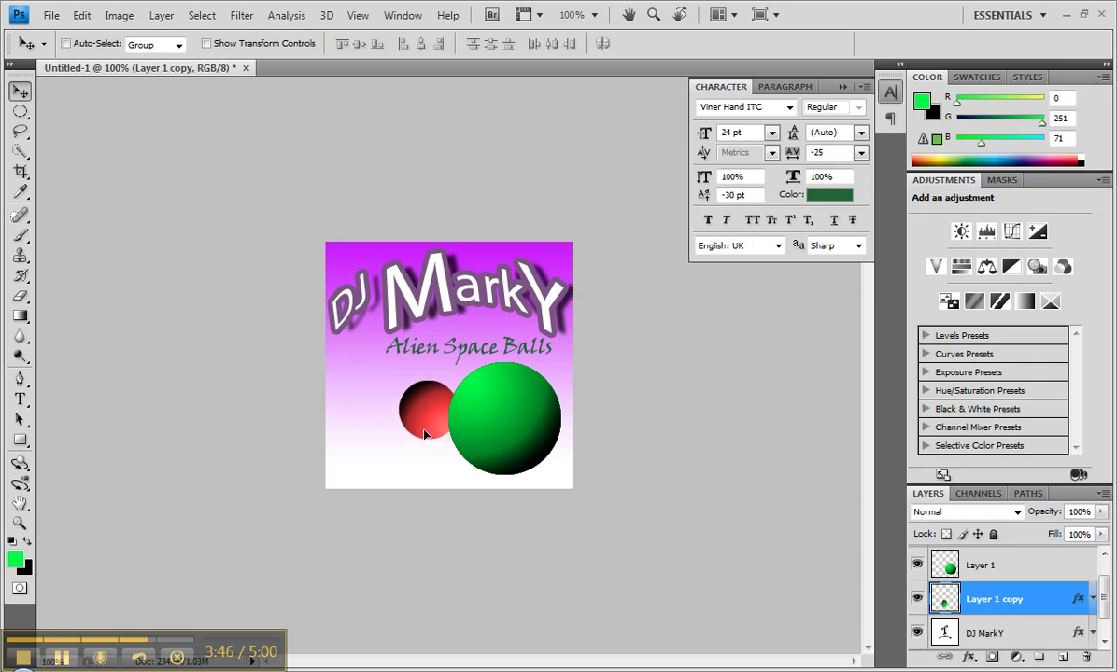